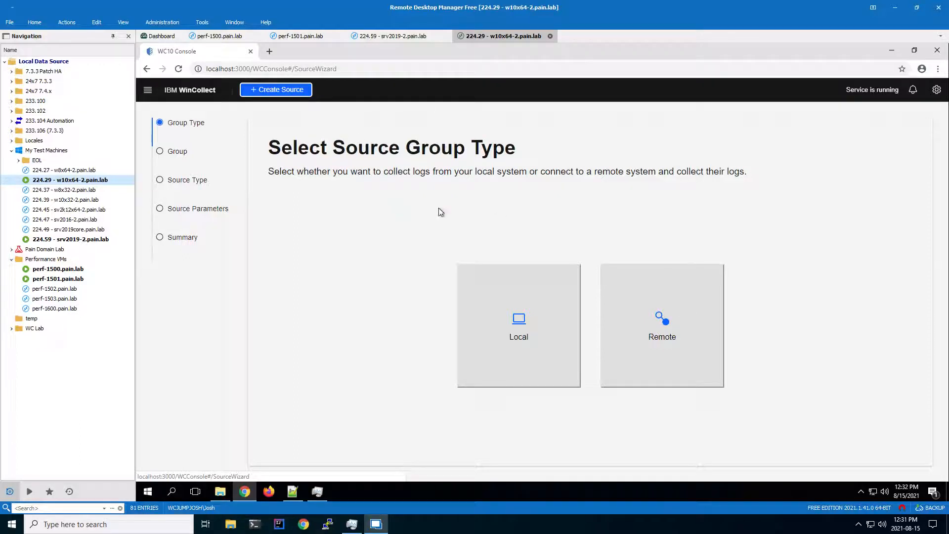
Choose a bulk remote source and create an enabled source group named HR Workstations for it
left_click(657, 325)
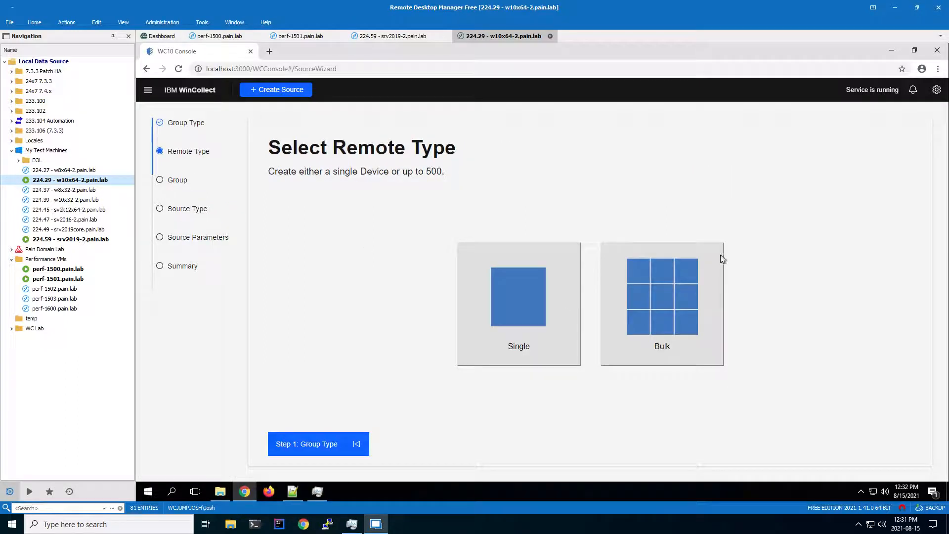
left_click(642, 299)
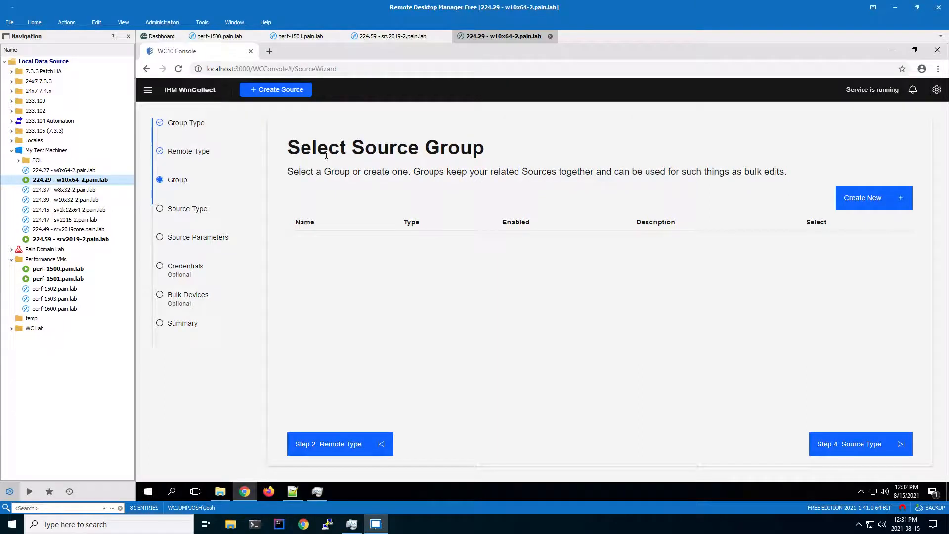
left_click(864, 200)
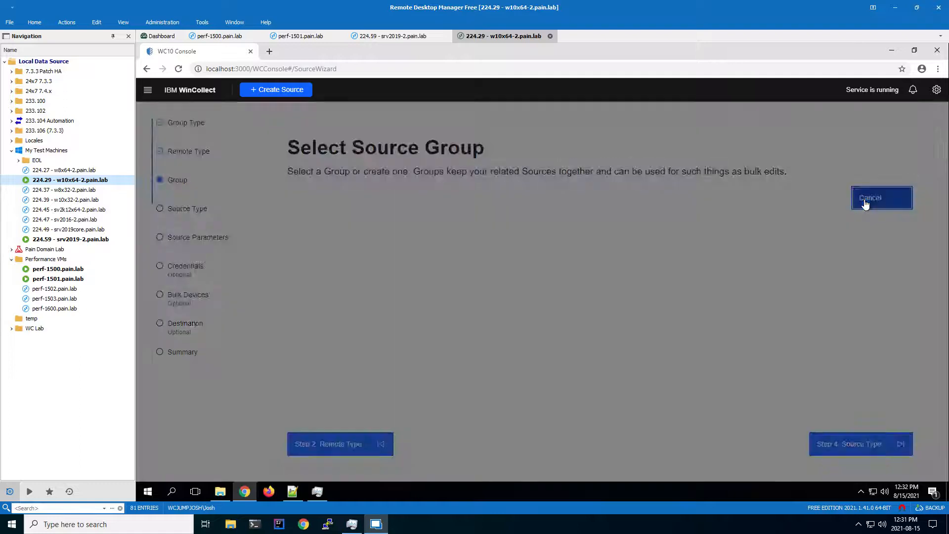
left_click(440, 234)
type("HR Workstat")
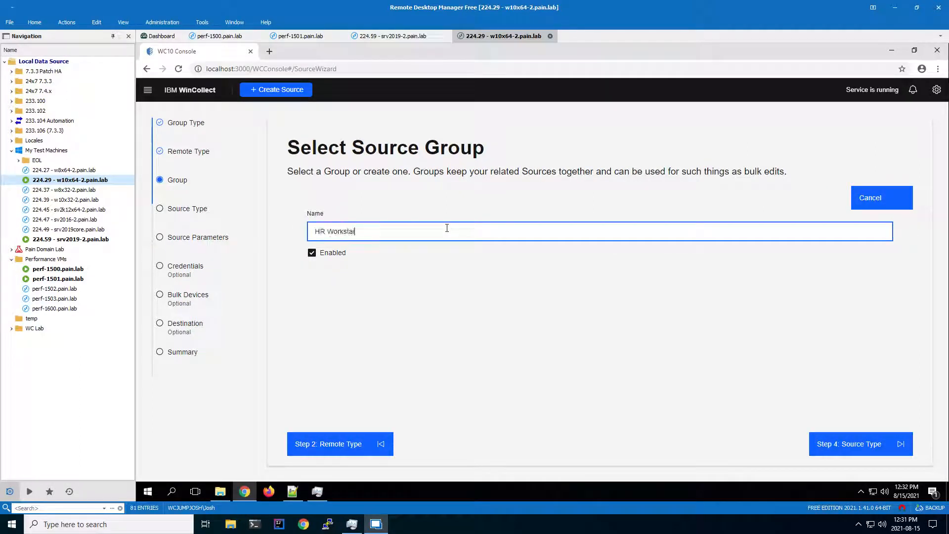
type("ions")
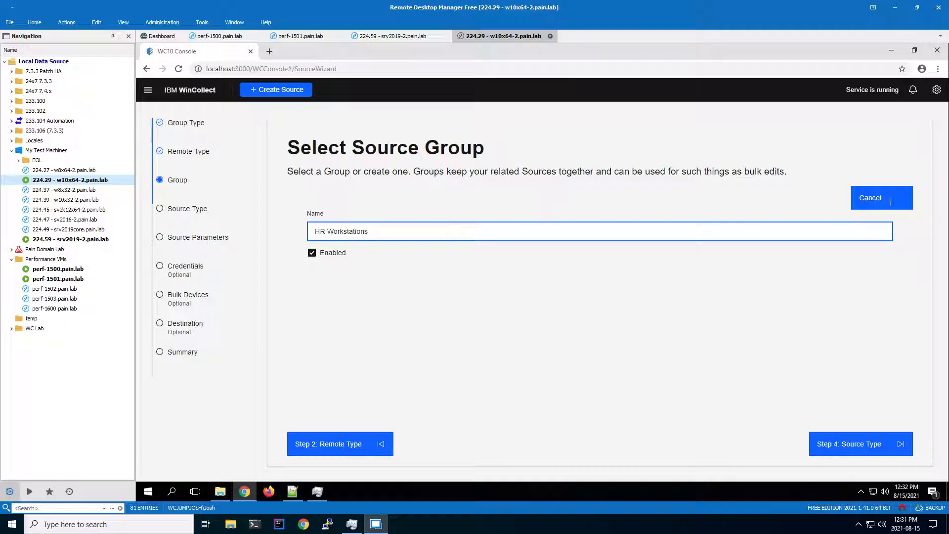
left_click(849, 448)
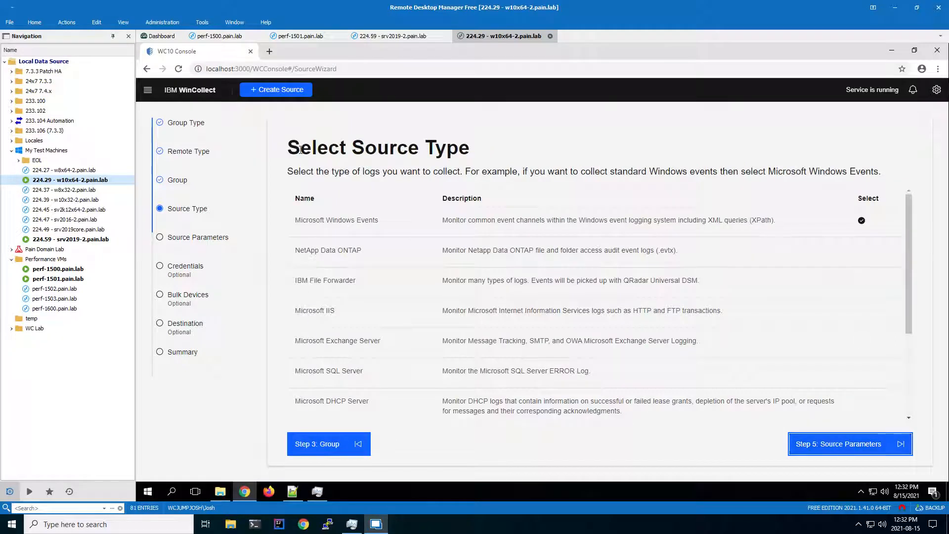
Look over the available source types and proceed with Microsoft Windows Events
scroll(455, 247, "down", 2)
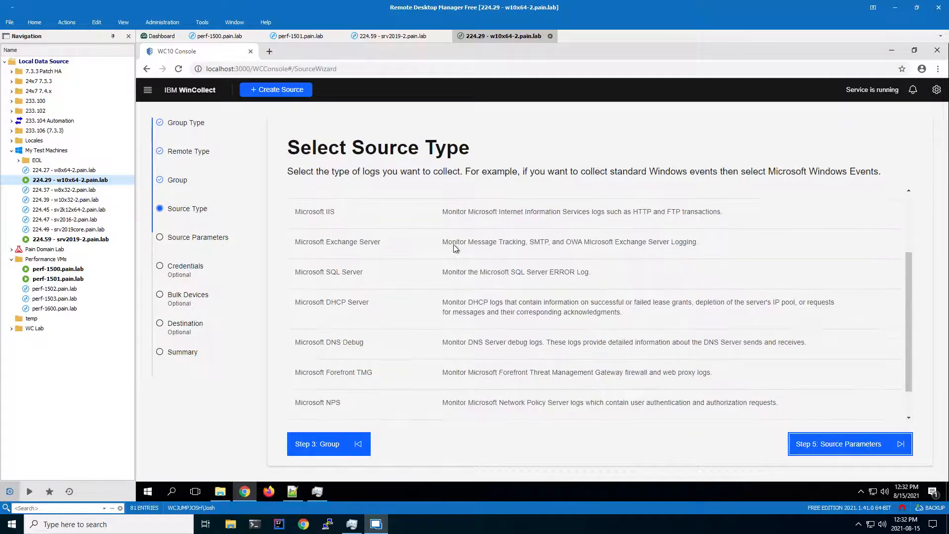
scroll(455, 248, "up", 2)
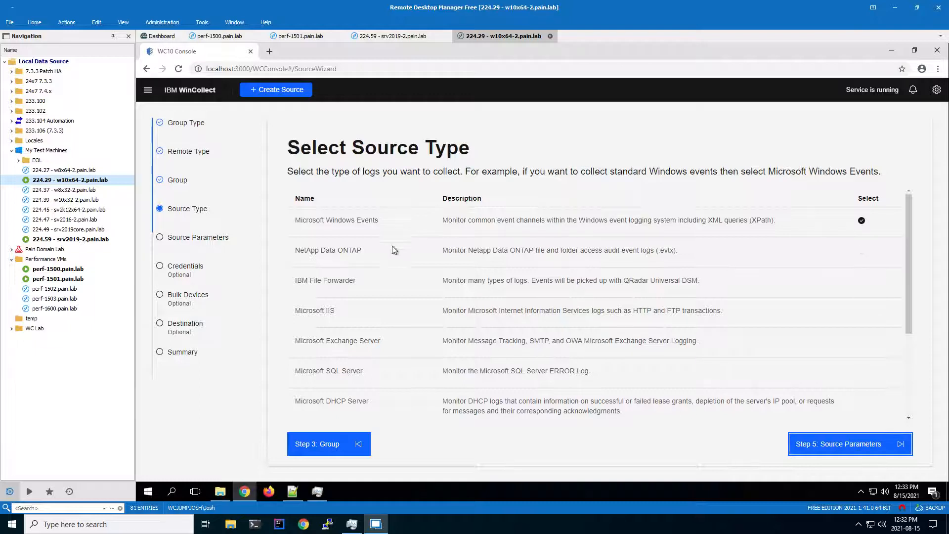
left_click(850, 444)
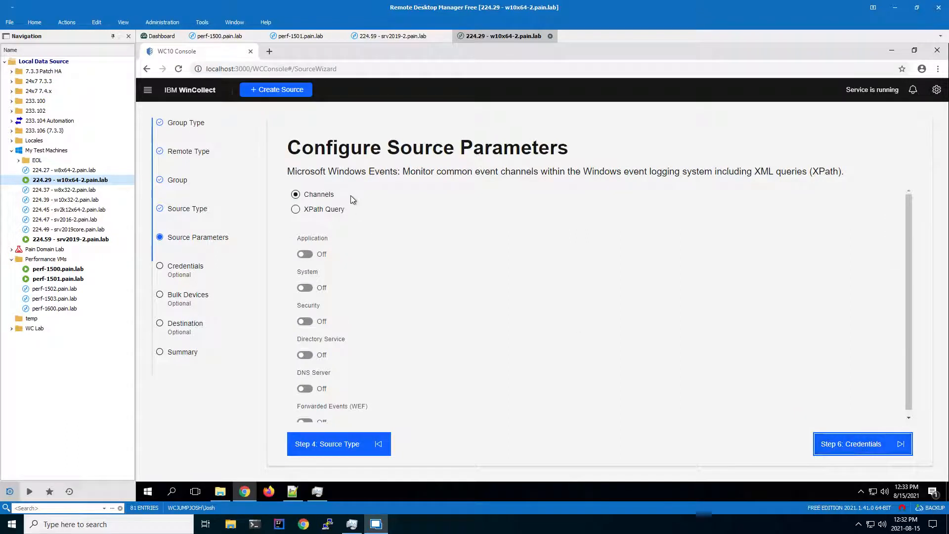
Look at the XPath Query option, return to Channels, and enable the Application, System and Security channels for collection
left_click(322, 210)
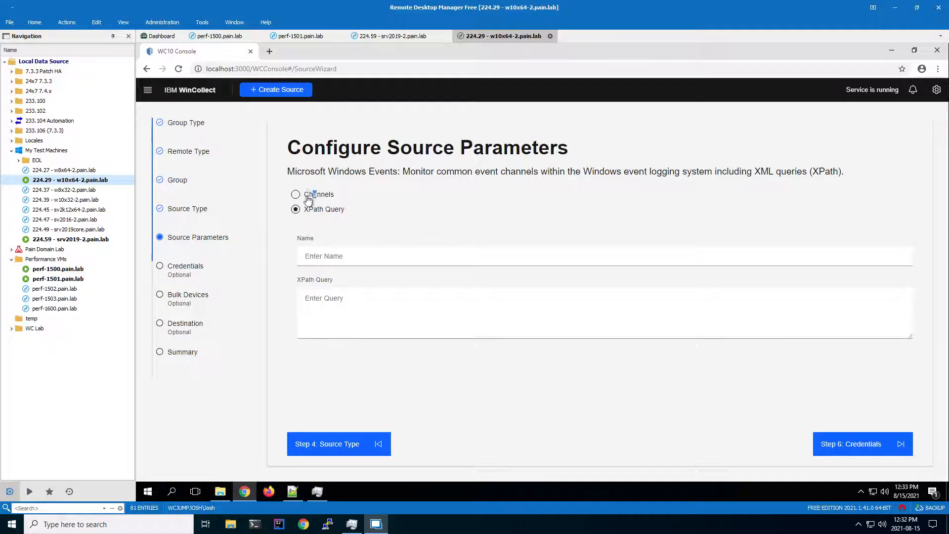
left_click(315, 196)
left_click(303, 255)
left_click(304, 288)
left_click(306, 323)
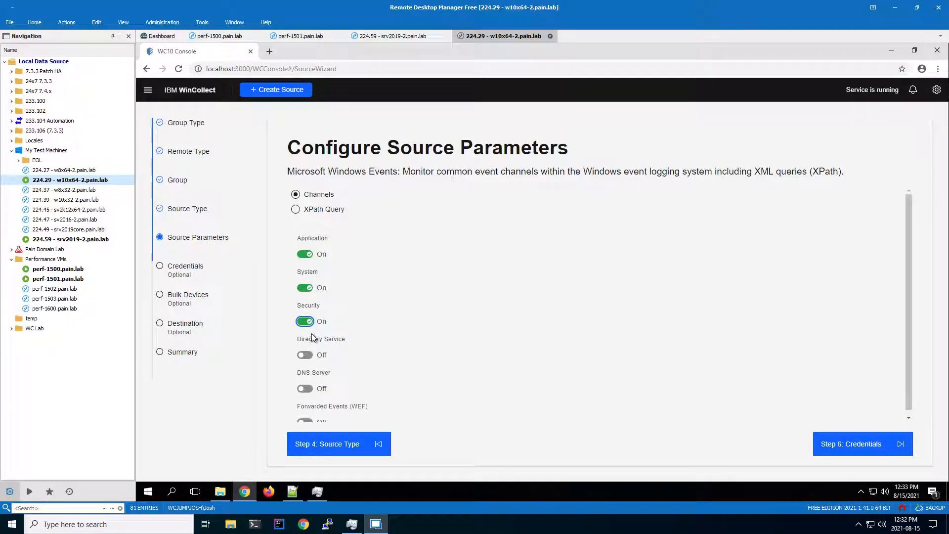
left_click(855, 447)
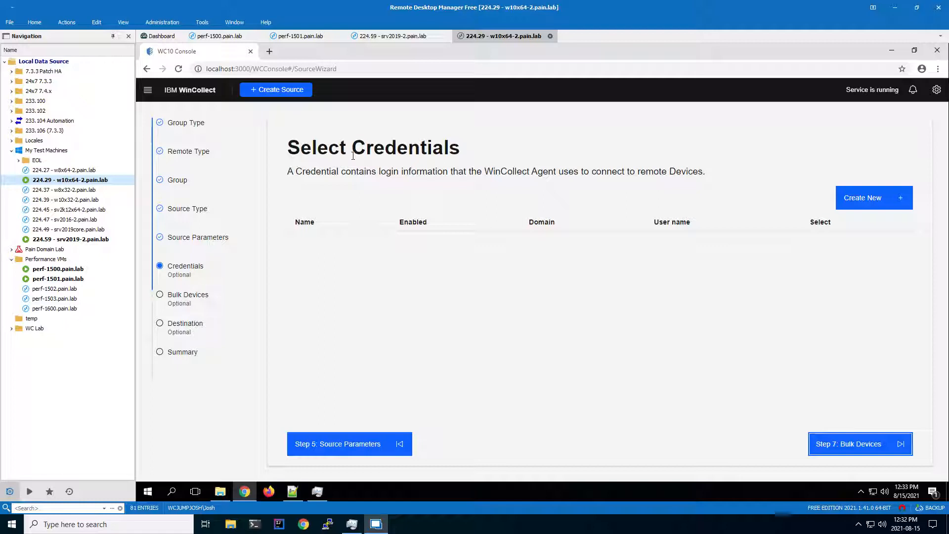
Create a credential for the pain.lab domain, filling in the credential name, the admin account's user name and the account password
left_click(870, 201)
left_click(370, 223)
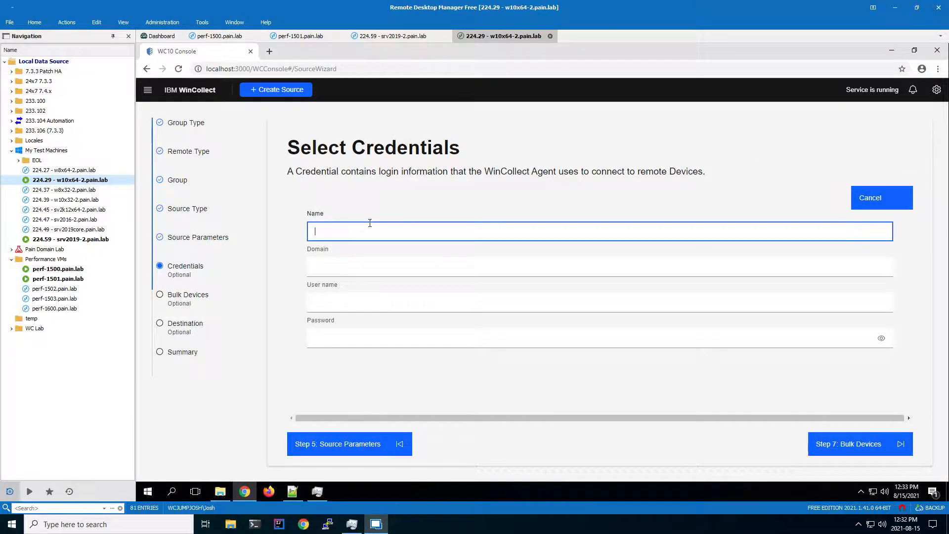
type("Josh Admin")
key("Tab")
type("pain.lab")
key("Tab")
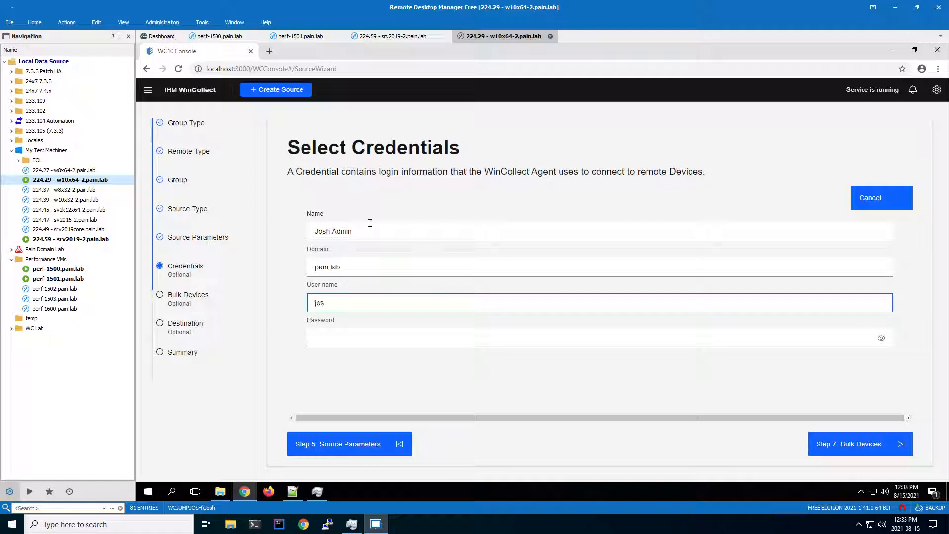
type("joshadmin")
key("Tab")
type("*************")
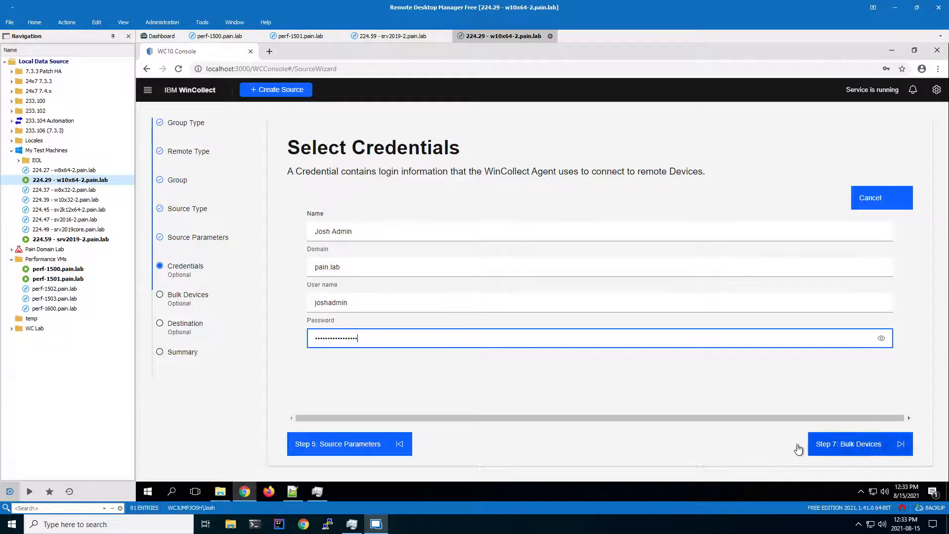
left_click(859, 445)
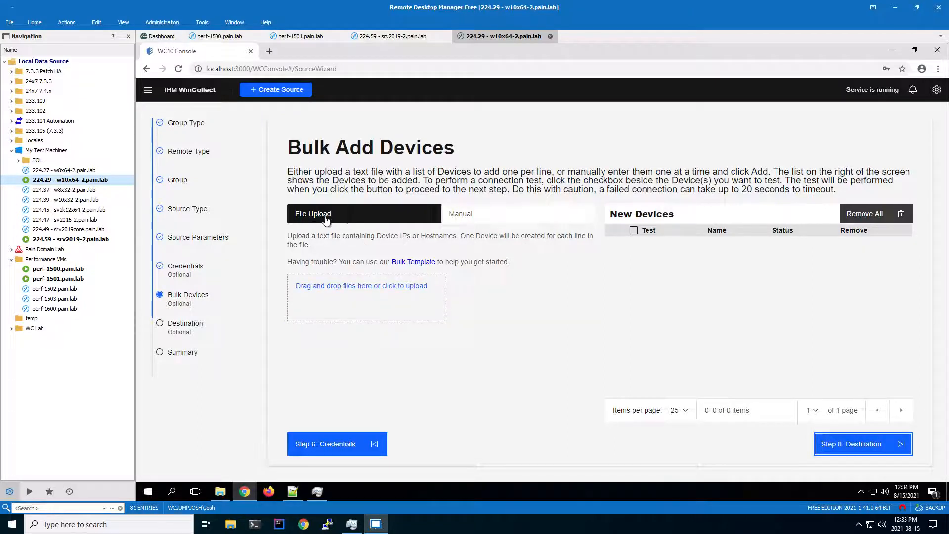
Compare the File Upload and Manual methods of adding devices in bulk, ending on File Upload
left_click(497, 223)
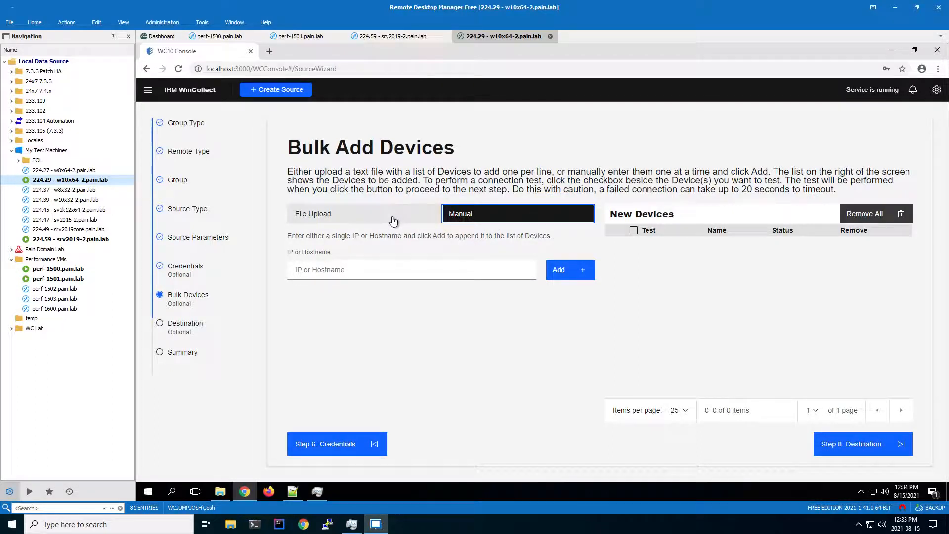
left_click(341, 216)
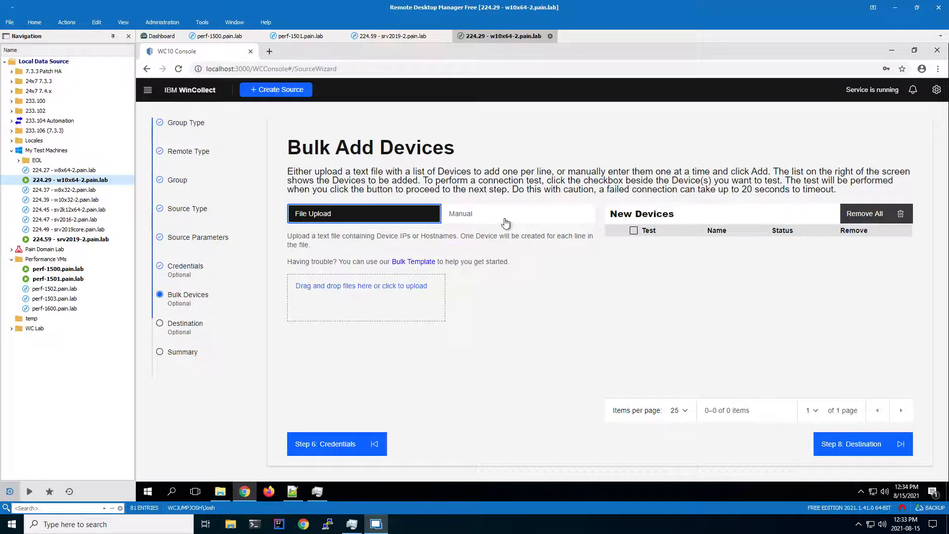
left_click(481, 221)
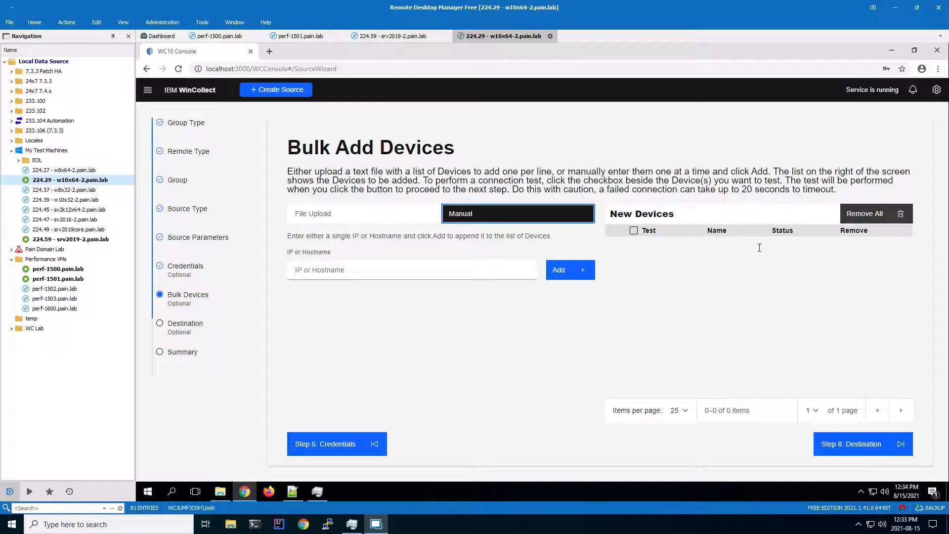
left_click(322, 214)
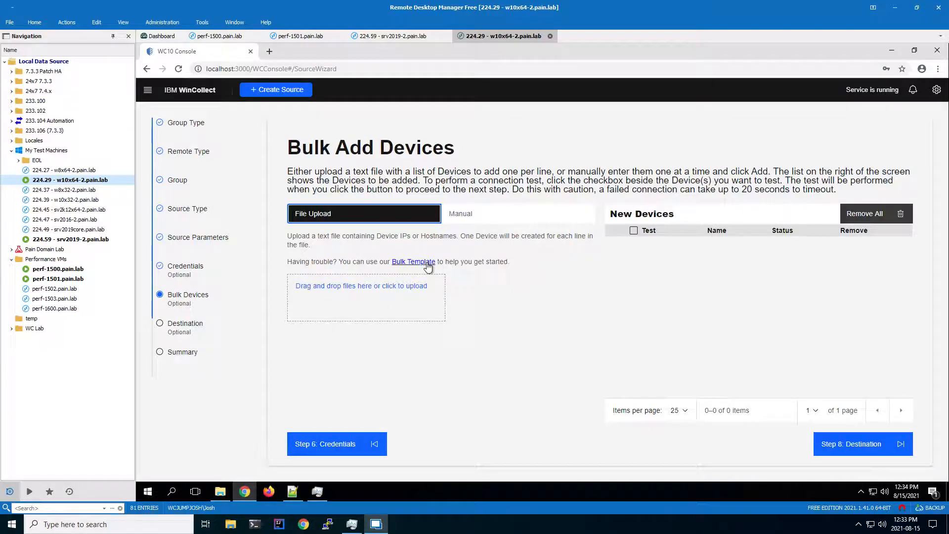
Switch to Notepad++ and examine the entry format in WinCollectBulkAddSample.txt and the device list in bulk12_100.txt
left_click(293, 492)
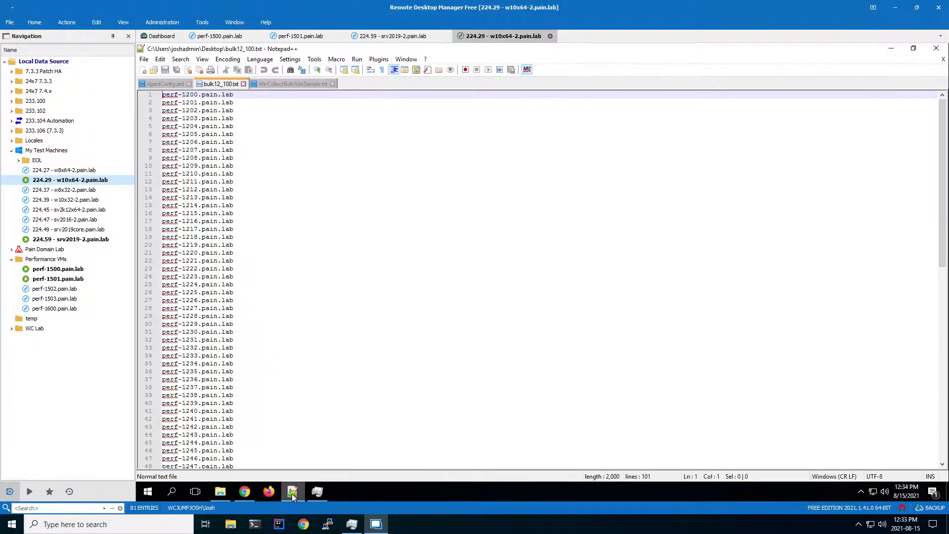
left_click(293, 84)
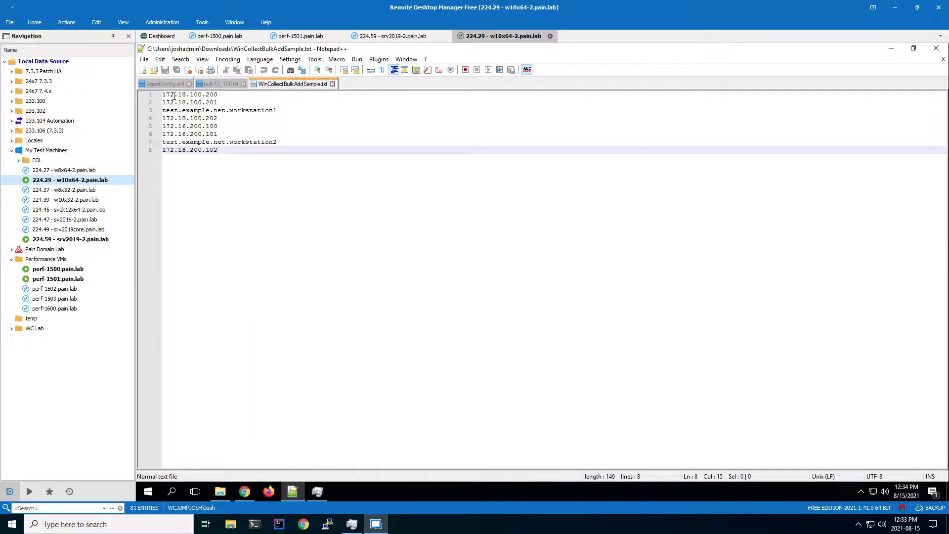
left_click_drag(162, 94, 229, 96)
left_click_drag(170, 110, 234, 110)
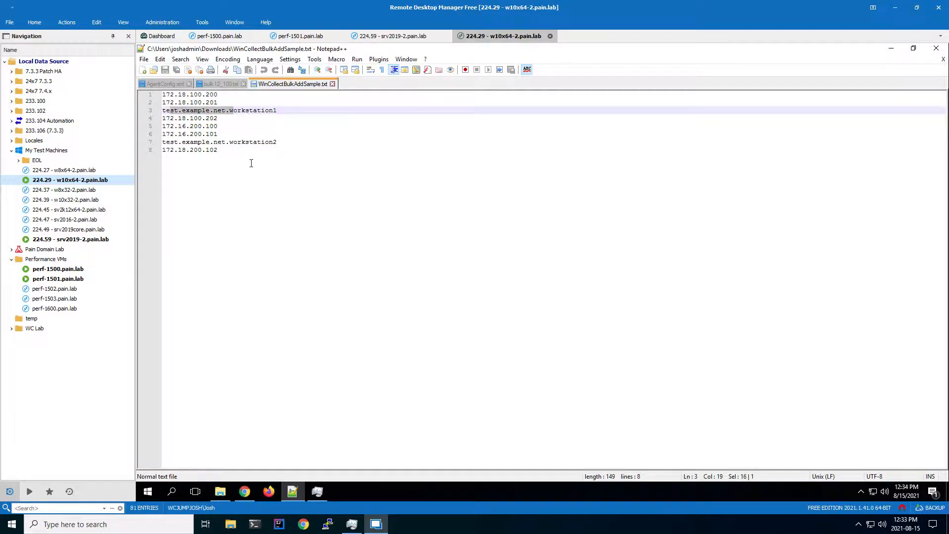
left_click(218, 95)
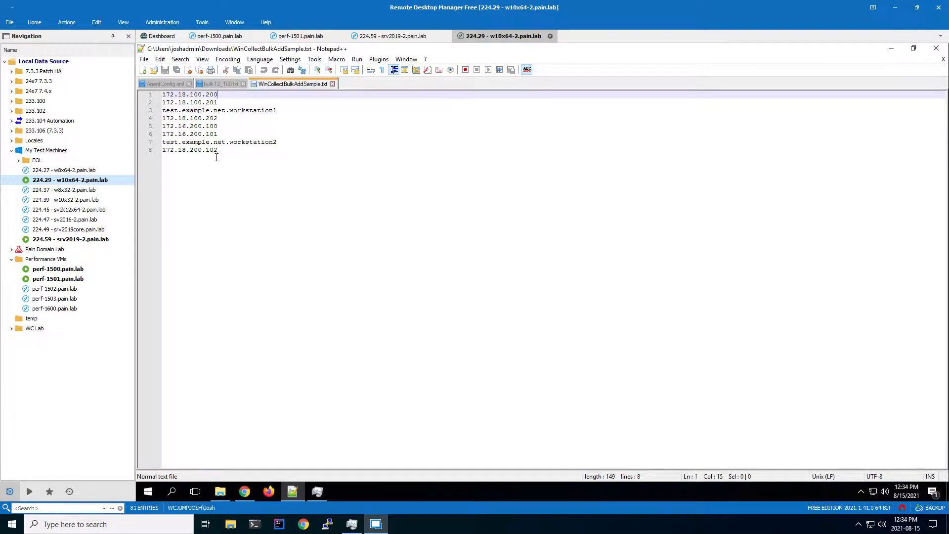
left_click(221, 84)
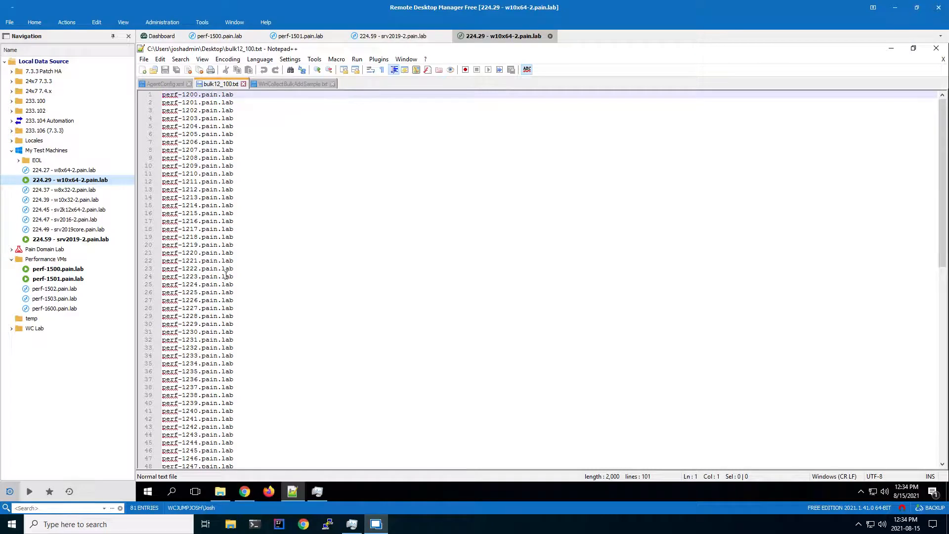
scroll(247, 313, "down", 18)
scroll(254, 236, "up", 18)
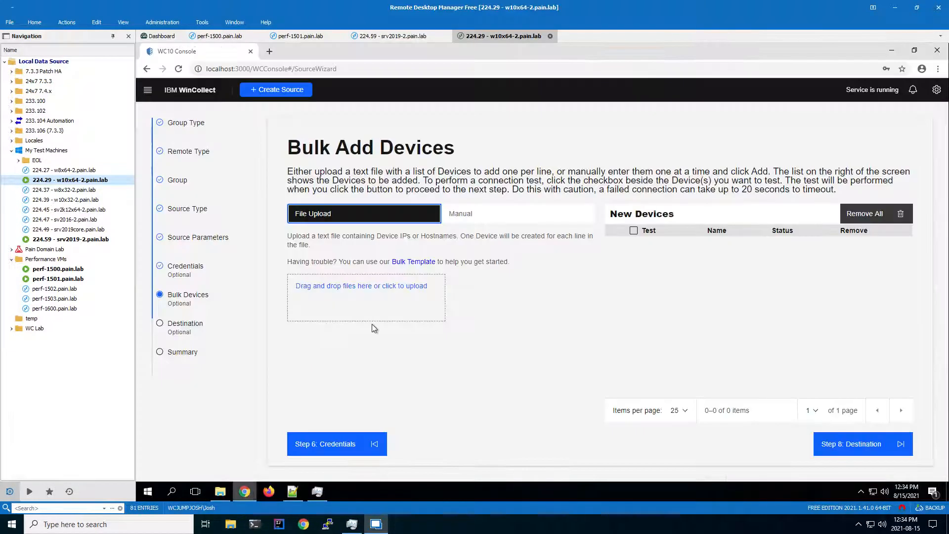
Upload bulk12_100.txt from the Desktop in the WinCollect console as the list of new devices
left_click(342, 286)
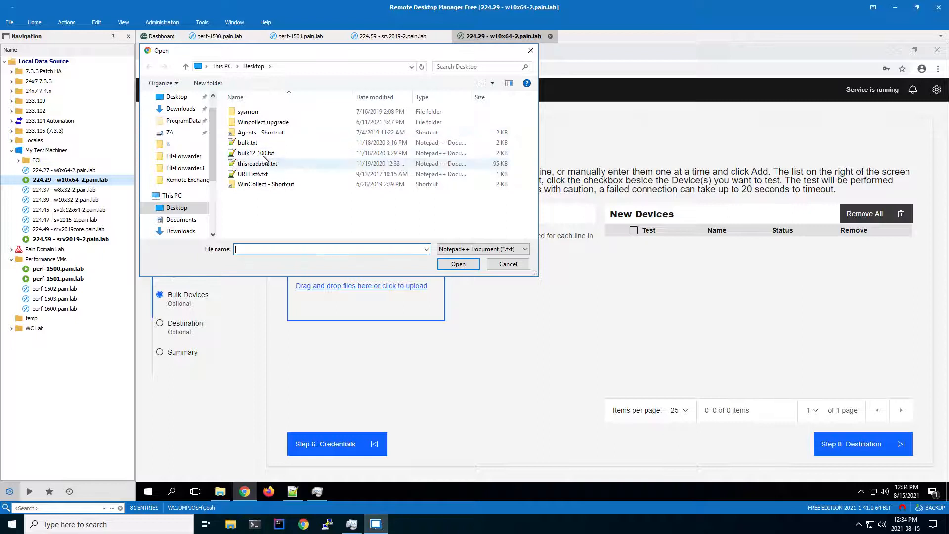
left_click(247, 154)
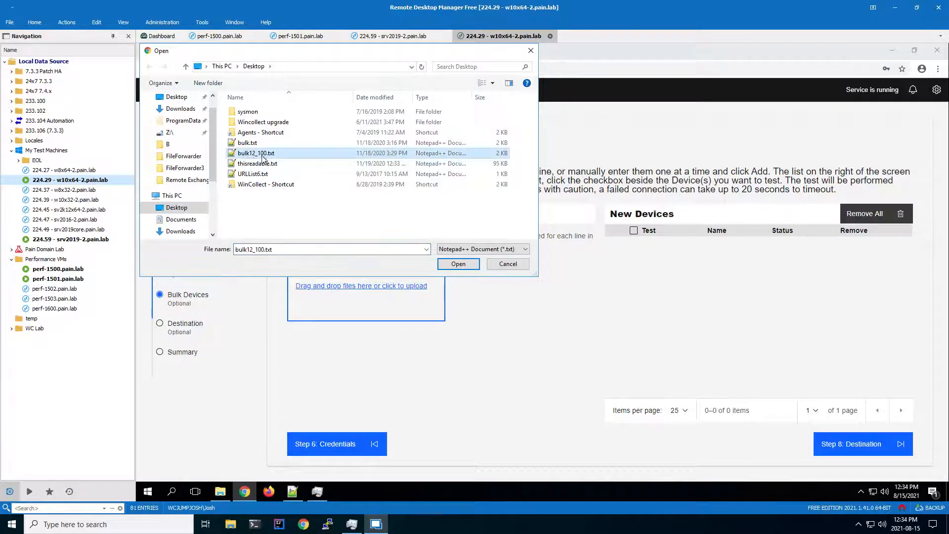
left_click(462, 264)
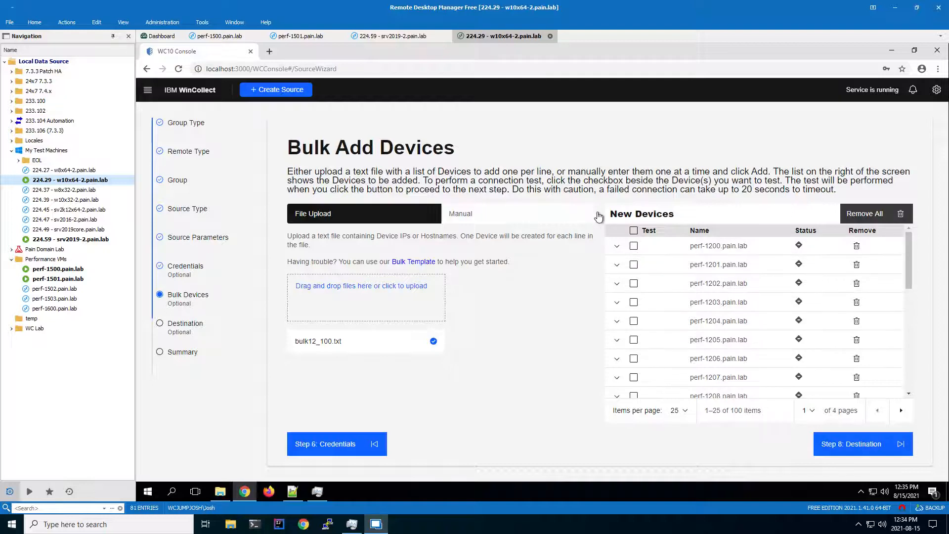
Mark all new devices for a connection test, clear the marks again, and proceed to the destination settings
left_click(634, 233)
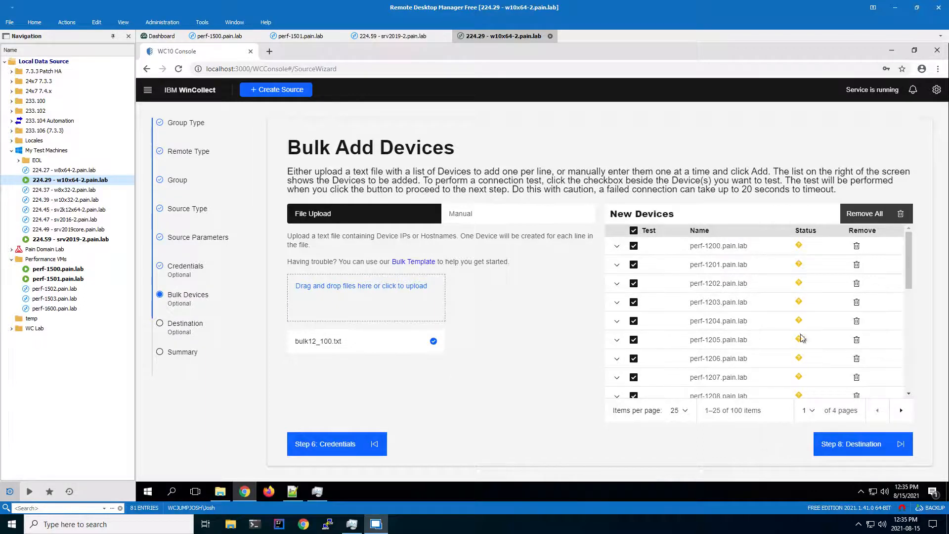
left_click(631, 232)
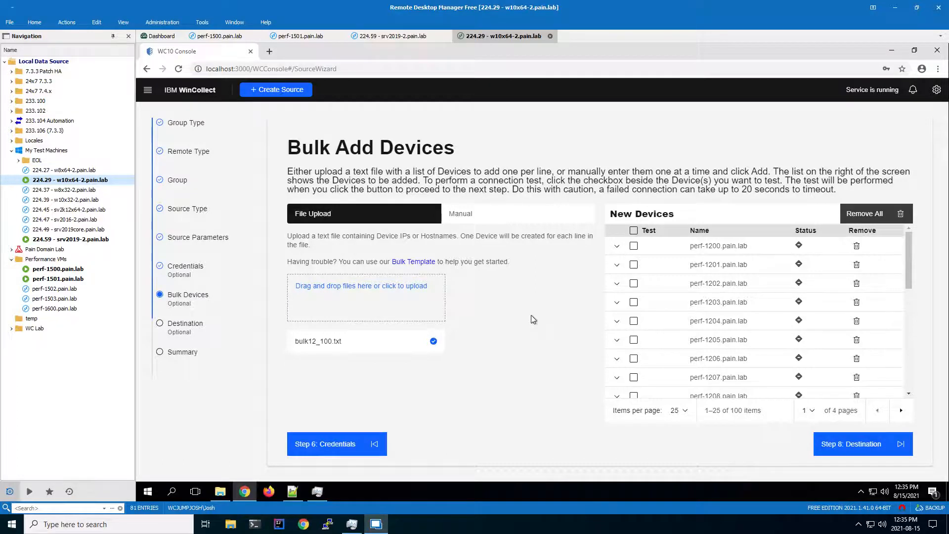
left_click(862, 454)
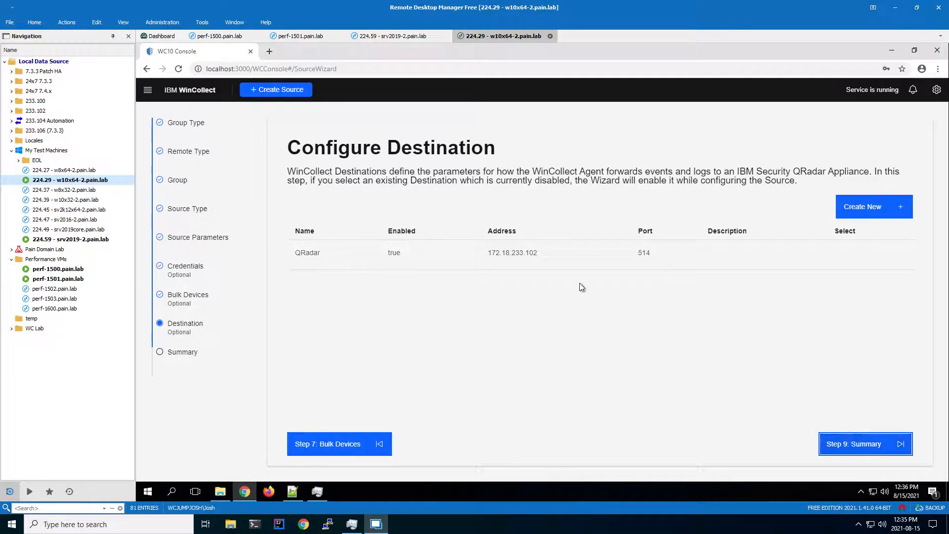
Select the existing QRadar destination, look over the settings offered for a new destination, and cancel creating one
left_click(488, 256)
left_click(839, 253)
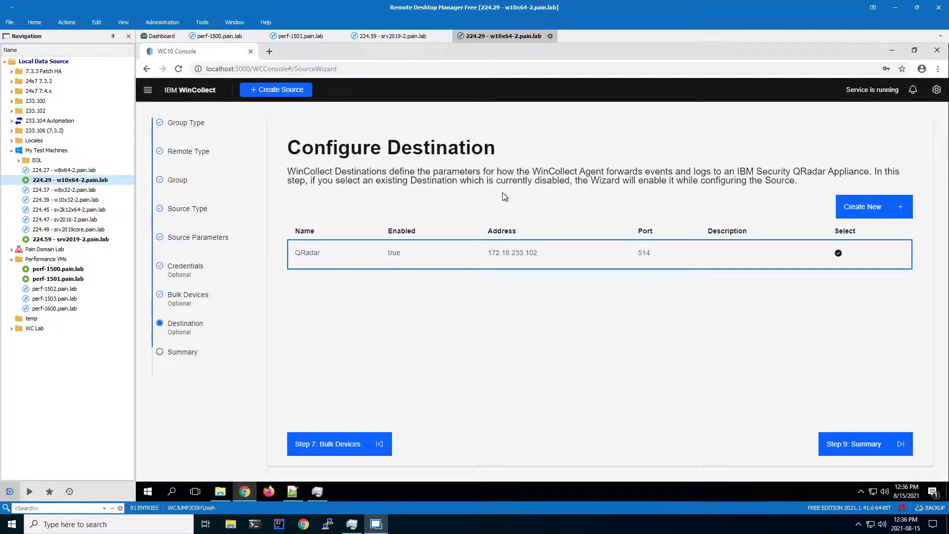
left_click(862, 209)
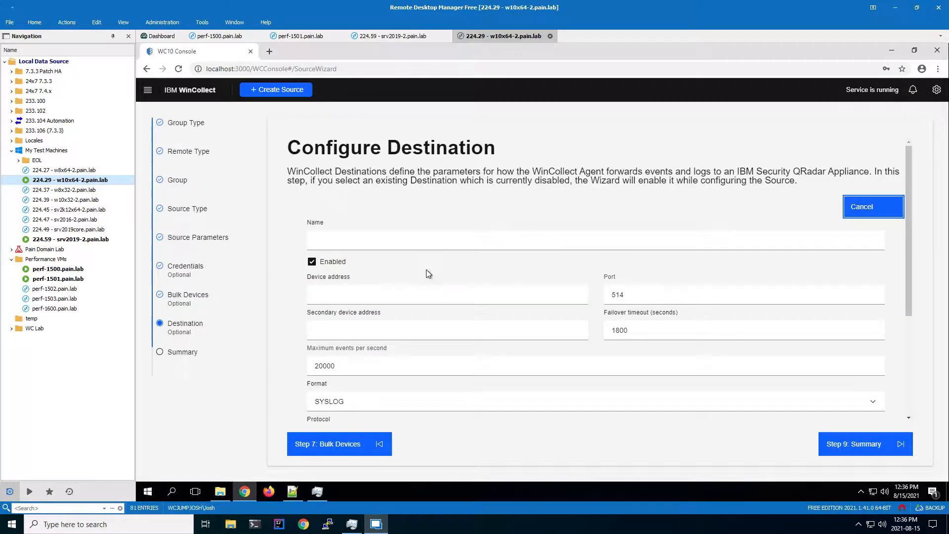
scroll(692, 361, "down", 2)
scroll(693, 361, "up", 2)
left_click(863, 208)
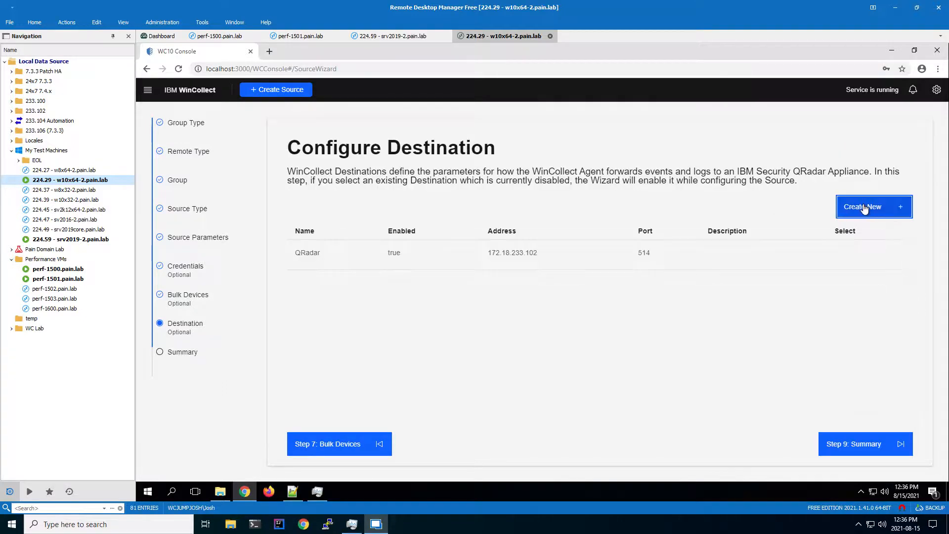
Assign the existing QRadar destination to the HR Workstations source, proceed to the summary, and apply the listed configuration changes
left_click(839, 254)
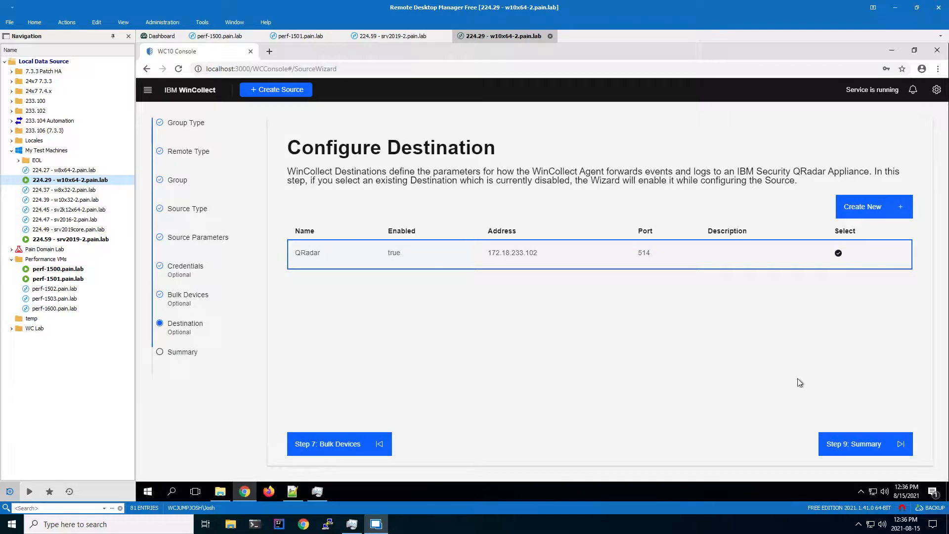
left_click(863, 451)
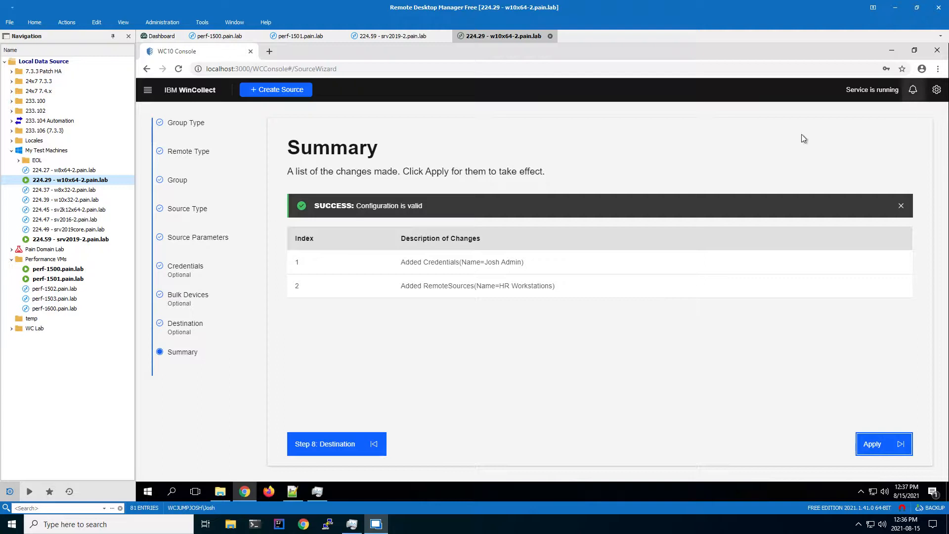
left_click(879, 445)
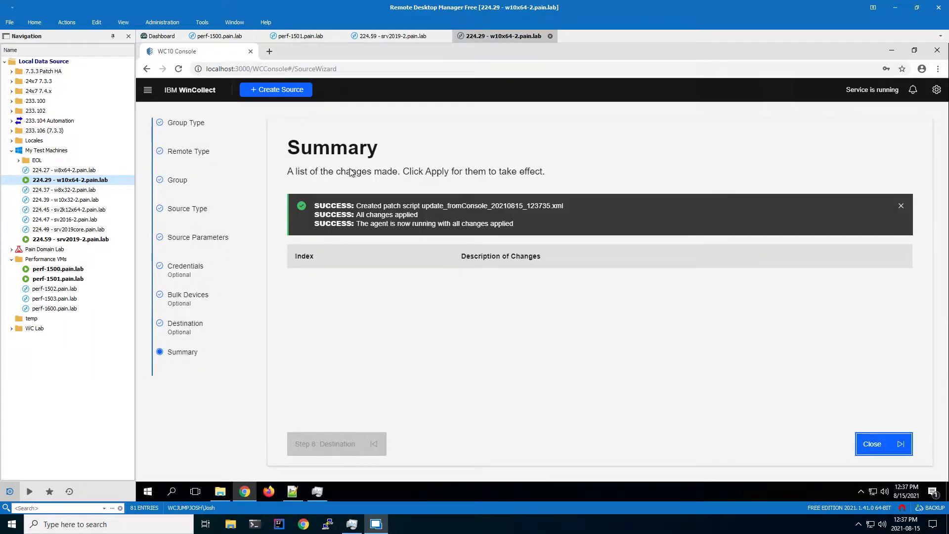
Examine the patch script and agent status messages for the applied changes, and return to the WinCollect dashboard
left_click_drag(317, 207, 403, 207)
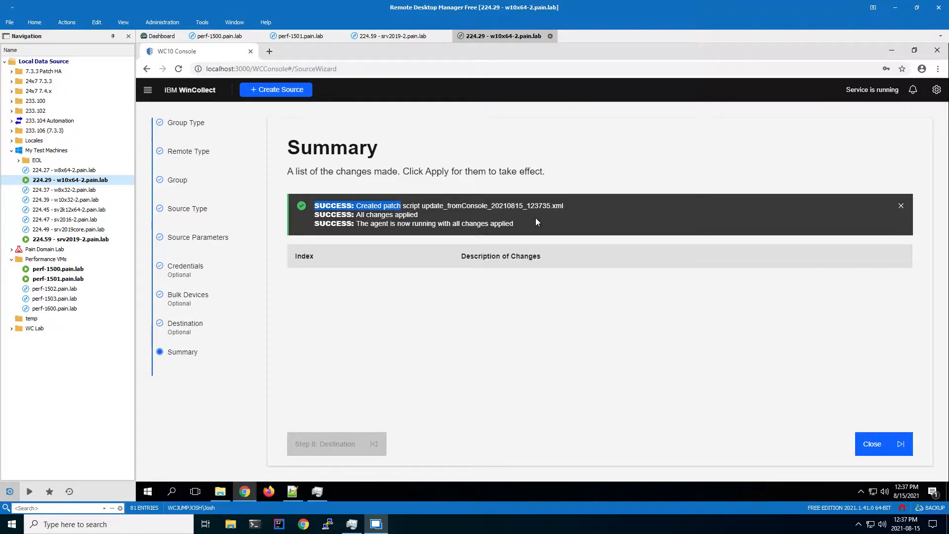
left_click_drag(356, 215, 515, 225)
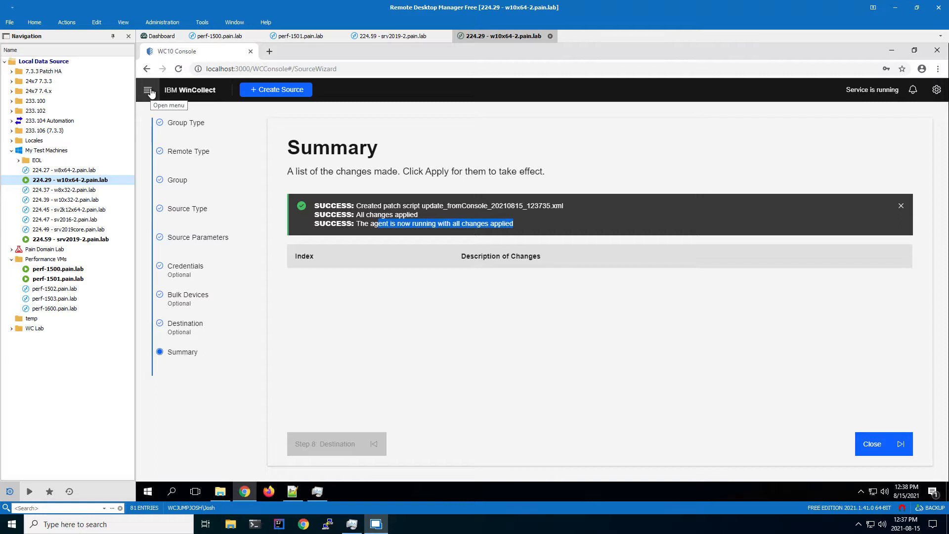
left_click(179, 95)
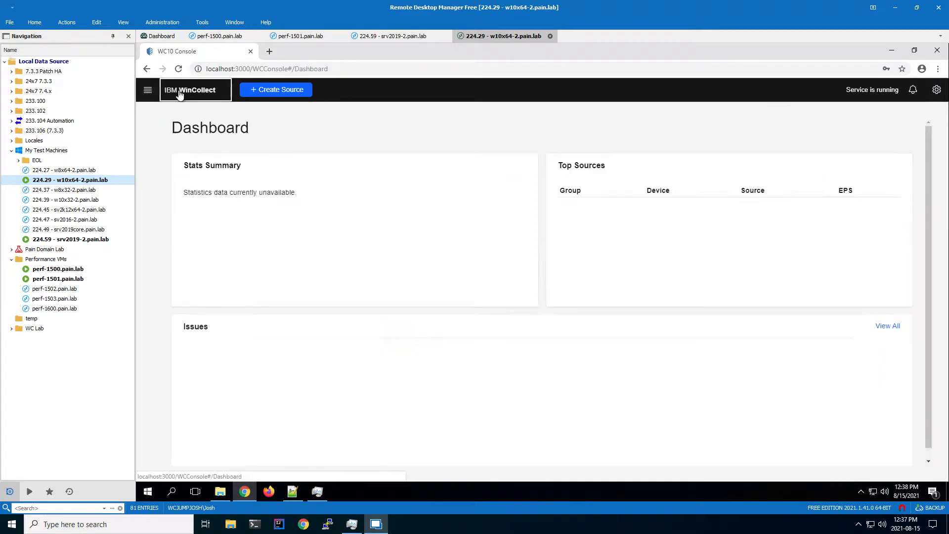